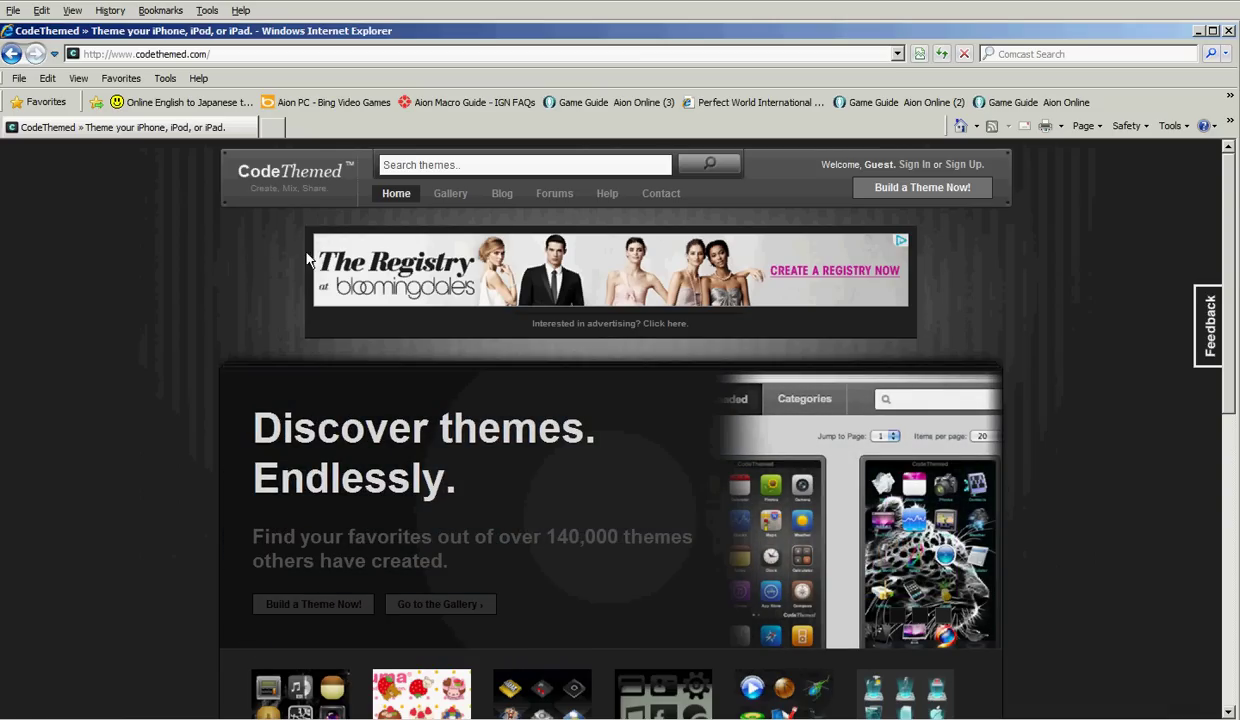
Start a new theme with 'Build a Theme Now!' on the CodeThemed home page
scroll(340, 290, "down", 2)
scroll(445, 434, "up", 2)
scroll(1231, 201, "down", 2)
scroll(1235, 179, "up", 2)
left_click(893, 193)
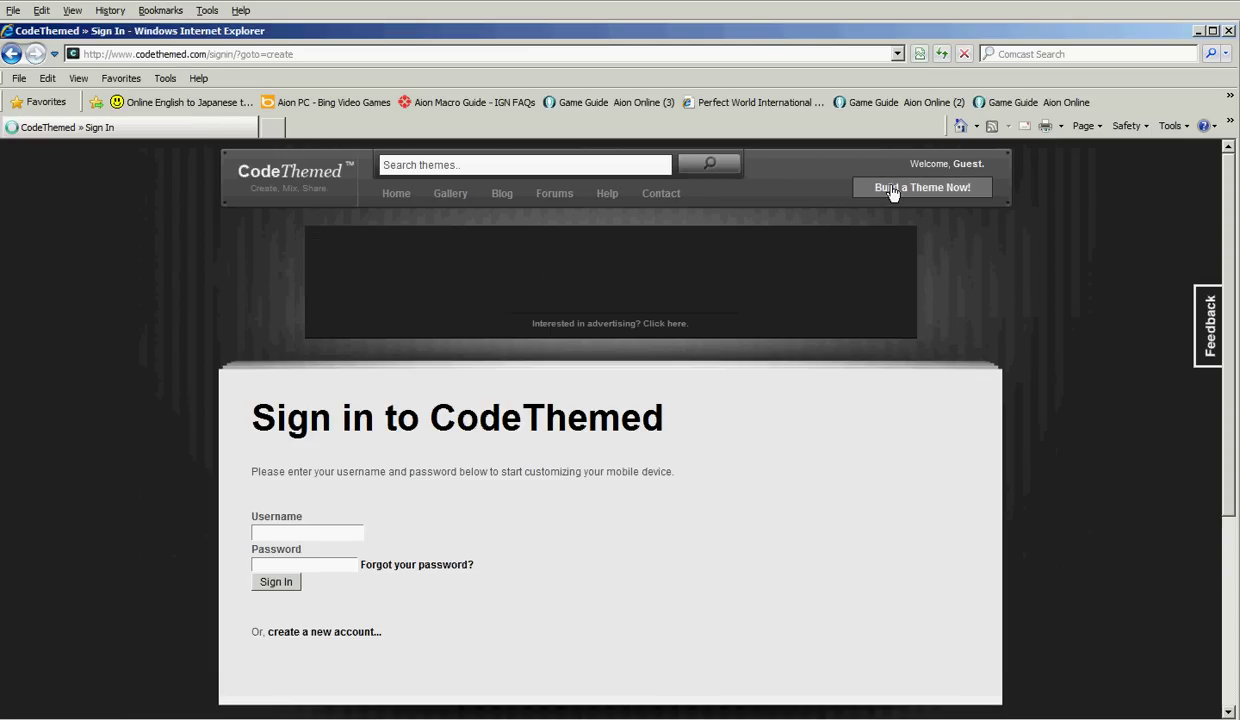
Scroll the sign-in page while signing in to reach the Theme Builder 2.1 welcome dialog
scroll(325, 565, "down", 1)
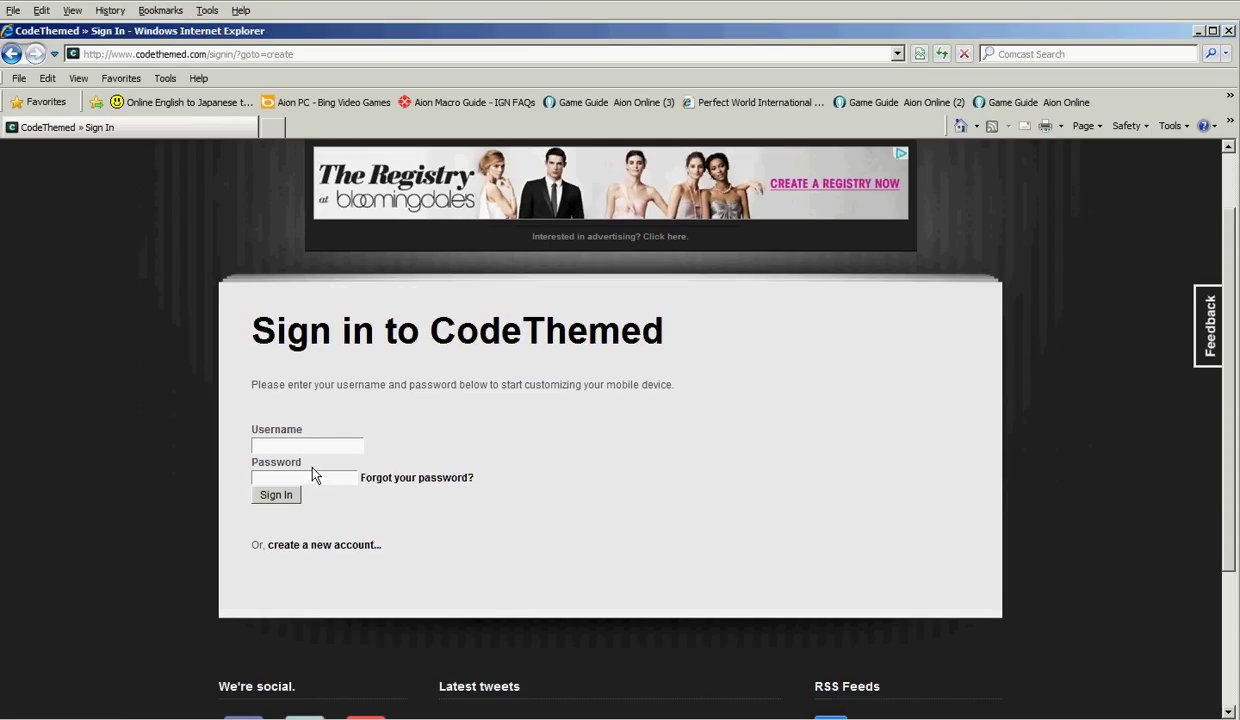
scroll(313, 476, "down", 2)
scroll(313, 457, "up", 1)
scroll(316, 455, "up", 1)
scroll(316, 450, "up", 1)
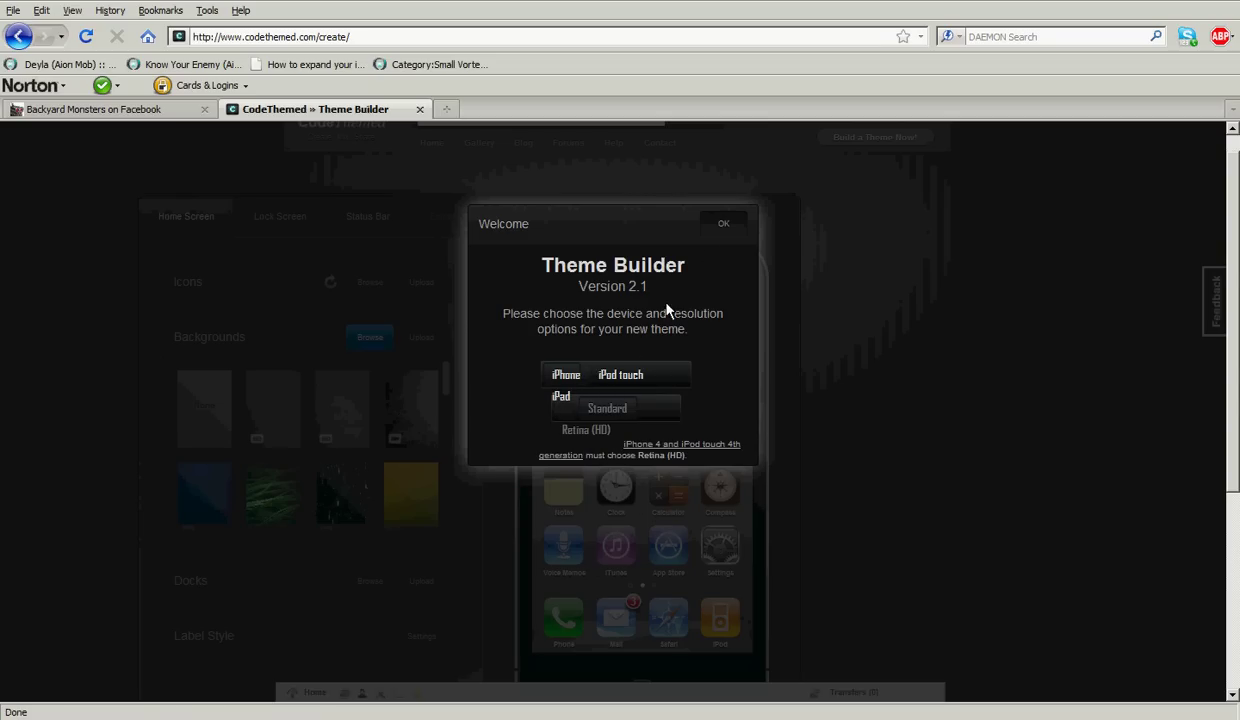
Confirm the iPod touch device, enlarge the page, and show the uploaded home-screen icons
left_click(724, 228)
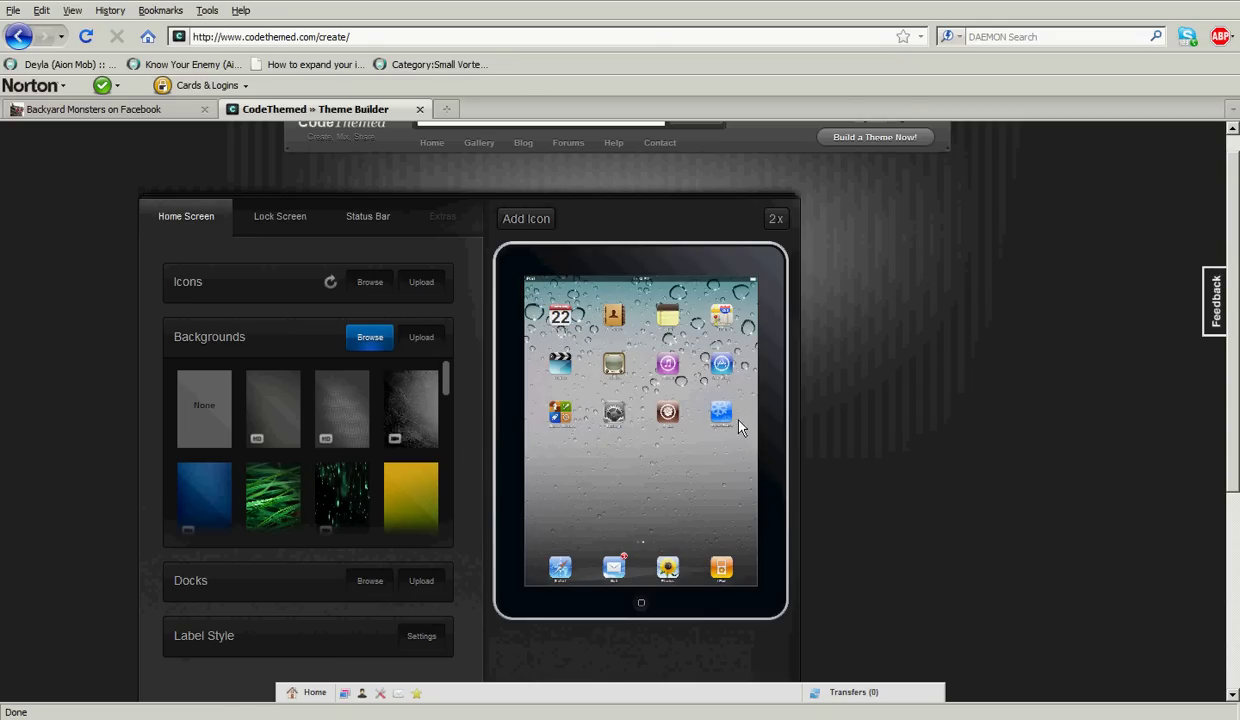
key("ctrl+plus")
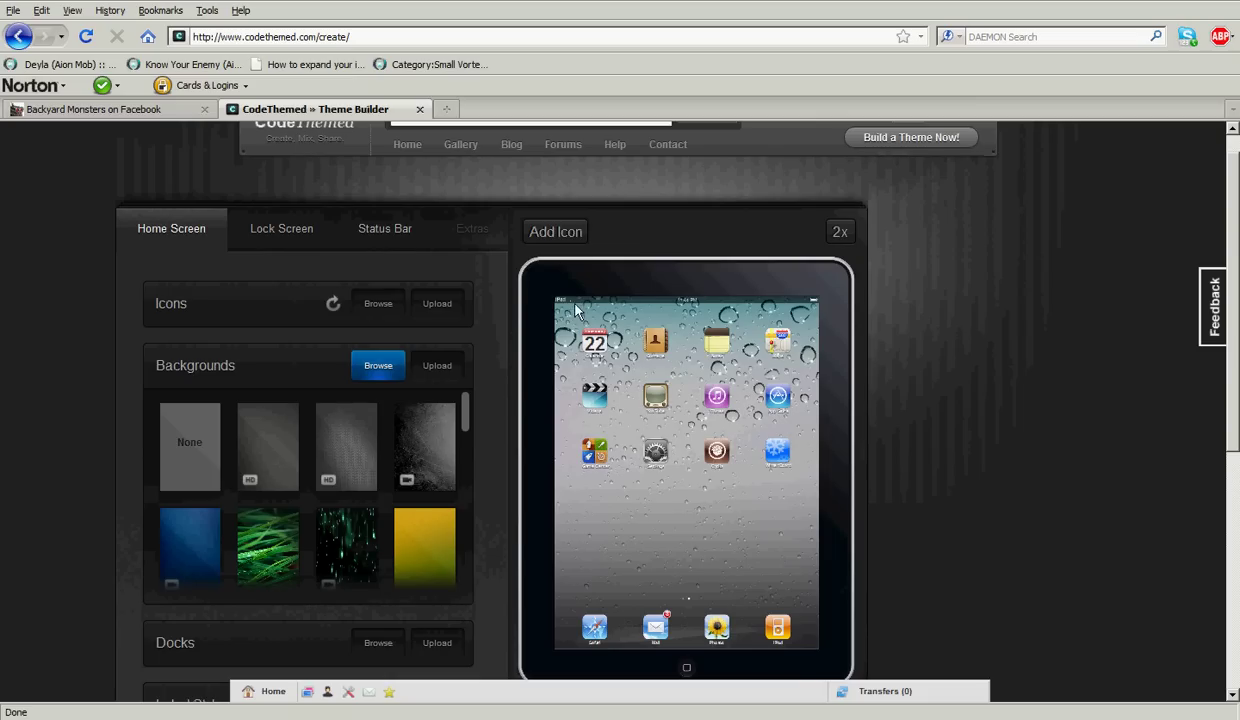
left_click(382, 314)
left_click(440, 308)
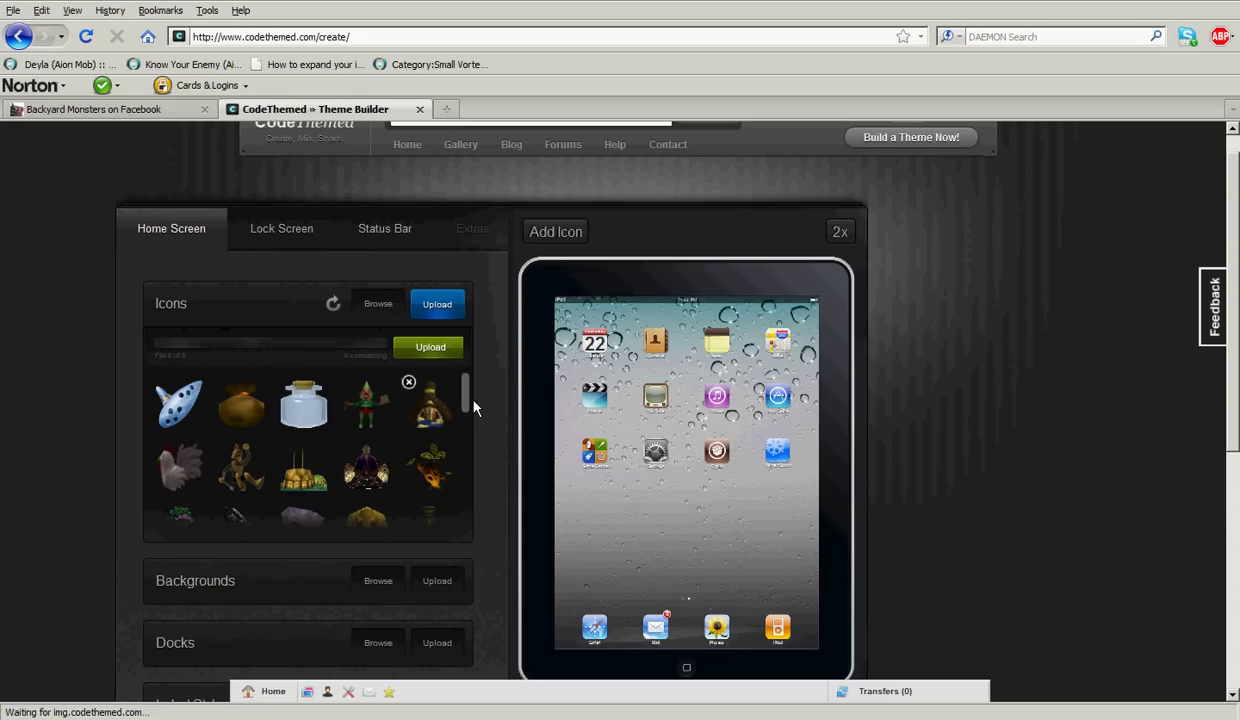
Browse the uploaded Zelda icons and drag one onto the home-screen preview
scroll(450, 420, "down", 3)
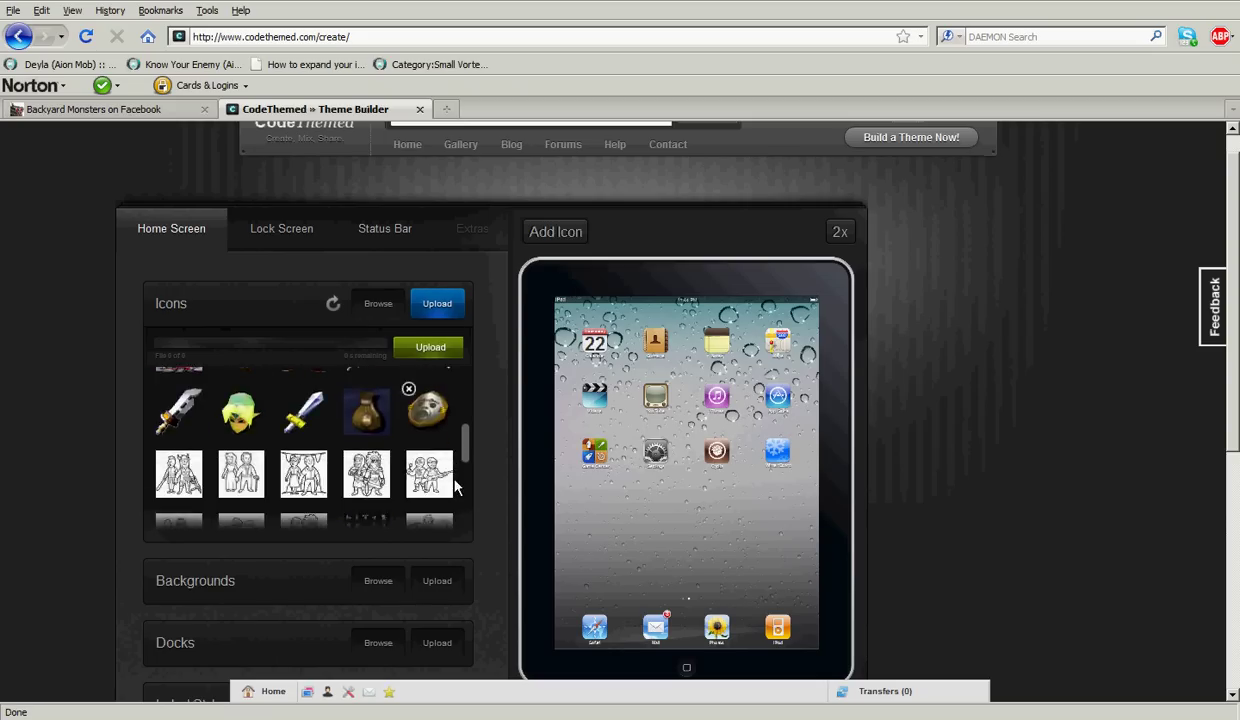
scroll(455, 485, "down", 3)
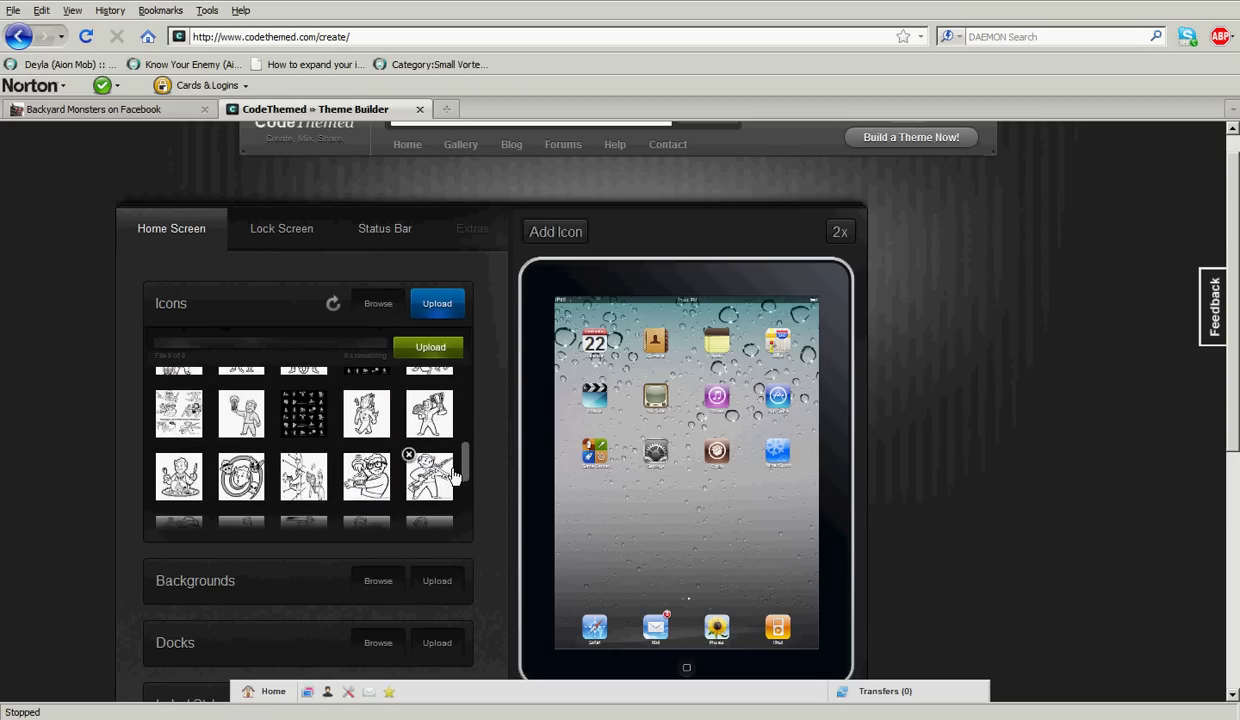
scroll(455, 475, "up", 1)
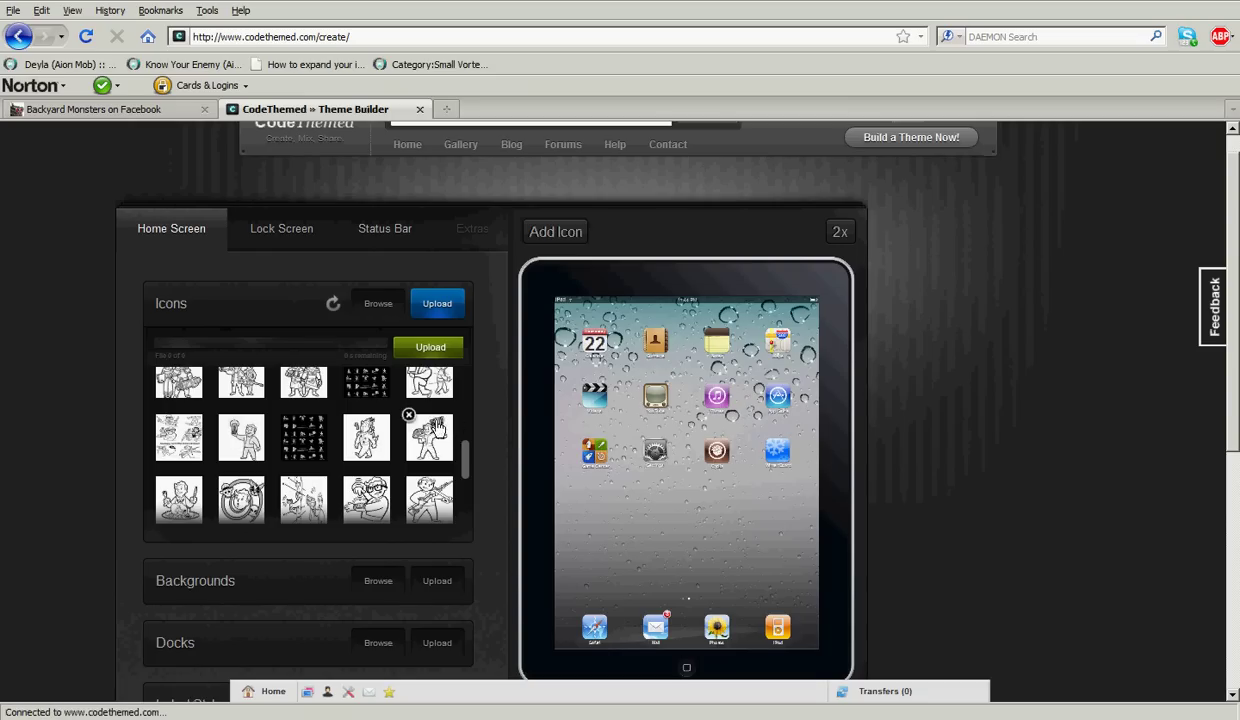
left_click_drag(436, 428, 595, 332)
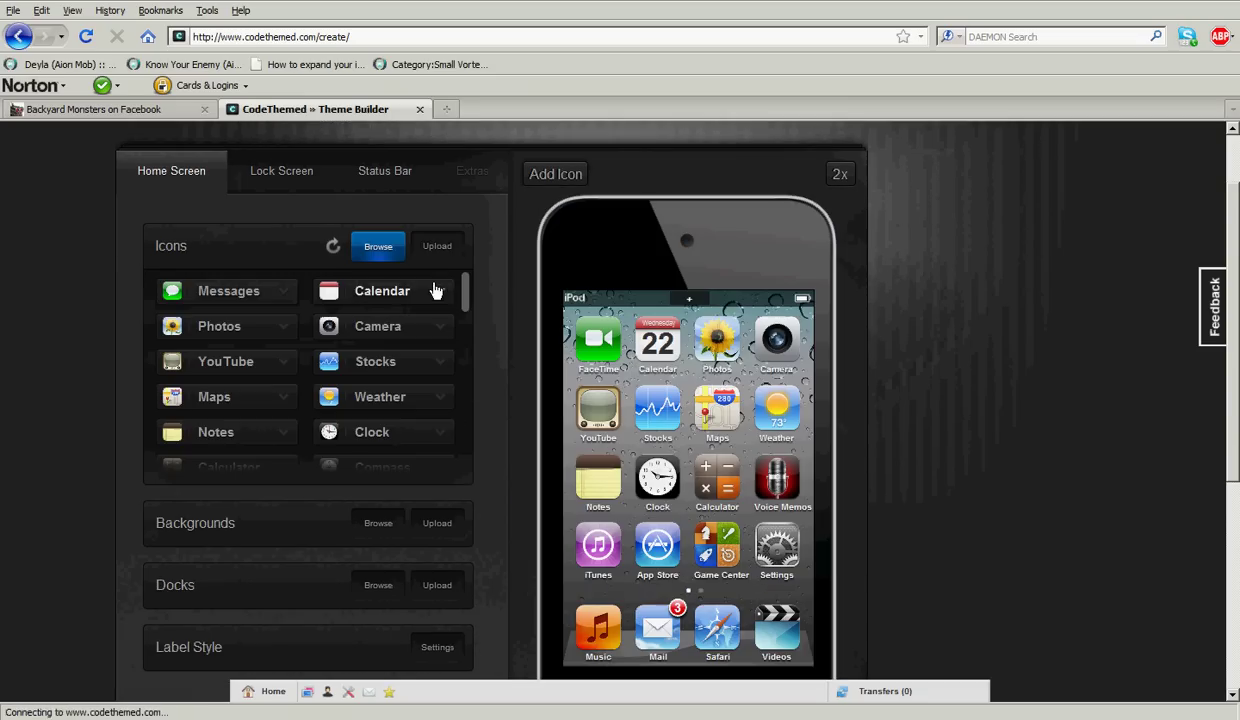
Drop an uploaded Zelda icon onto the YouTube app, then go to the Lock Screen settings
left_click(426, 252)
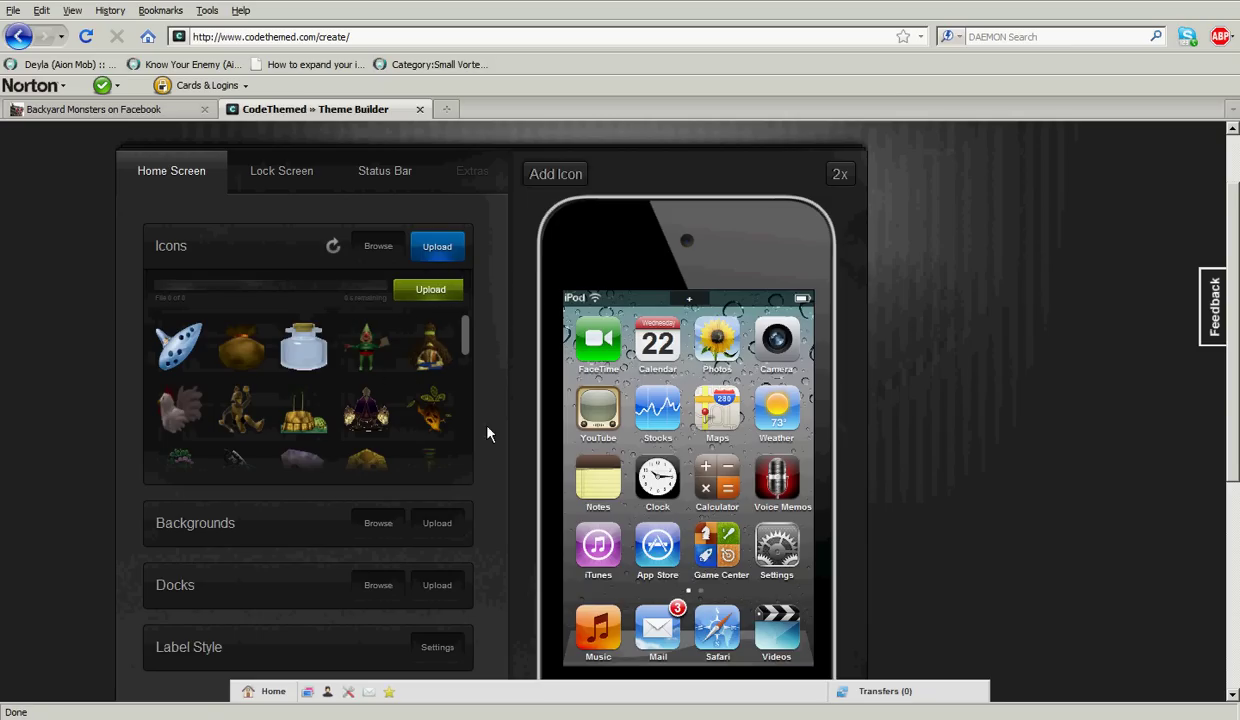
left_click_drag(410, 392, 600, 408)
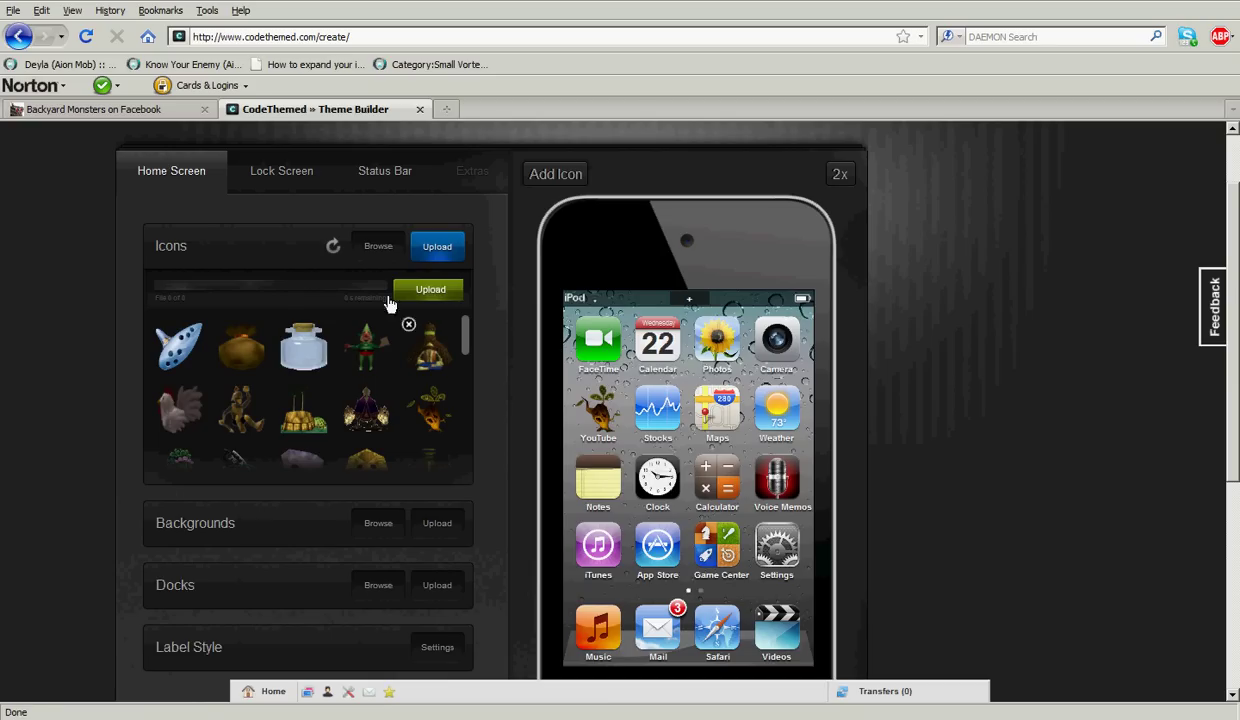
left_click(281, 182)
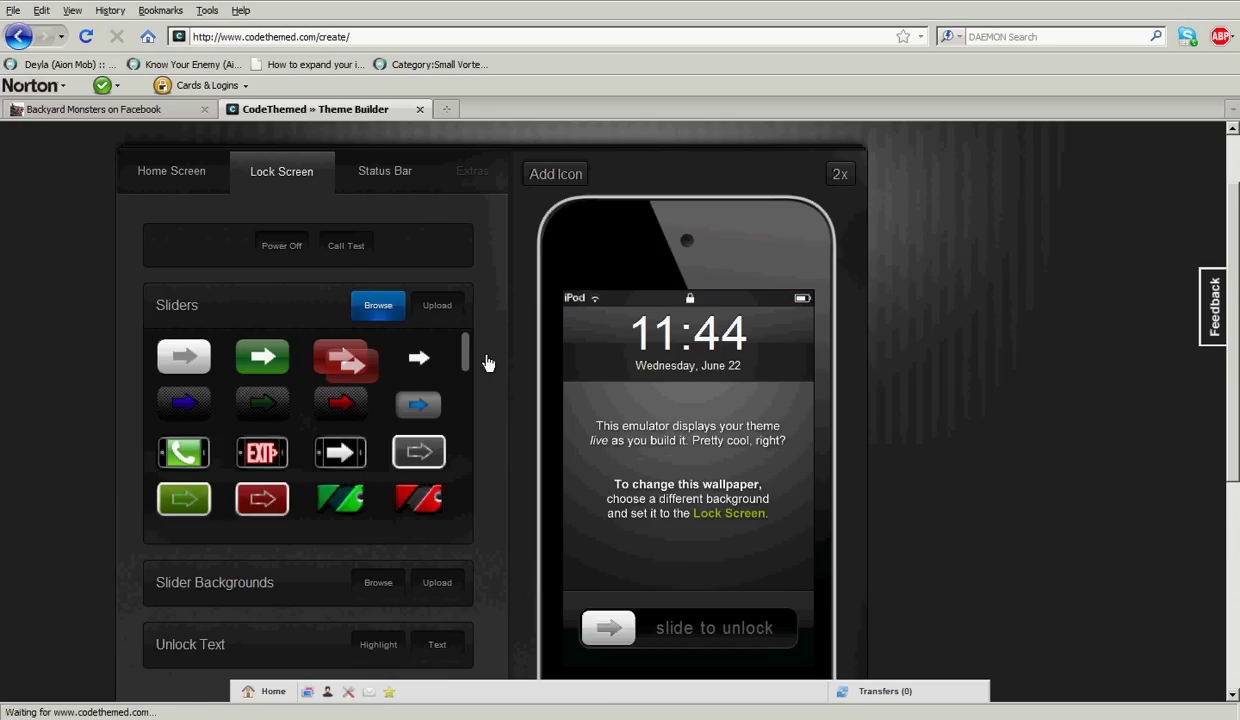
Make the uploaded mask image the unlock slider knob and preview the power-off slider
scroll(465, 352, "down", 1)
left_click(437, 306)
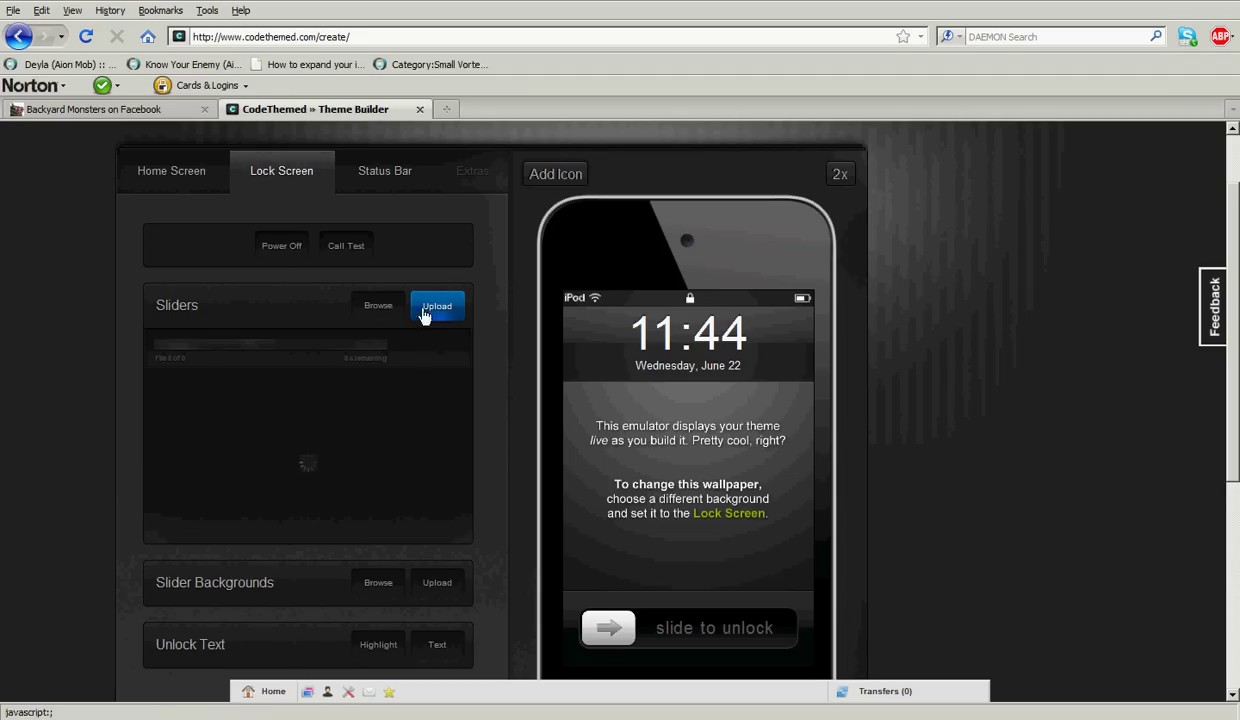
left_click(437, 306)
left_click_drag(264, 413, 592, 621)
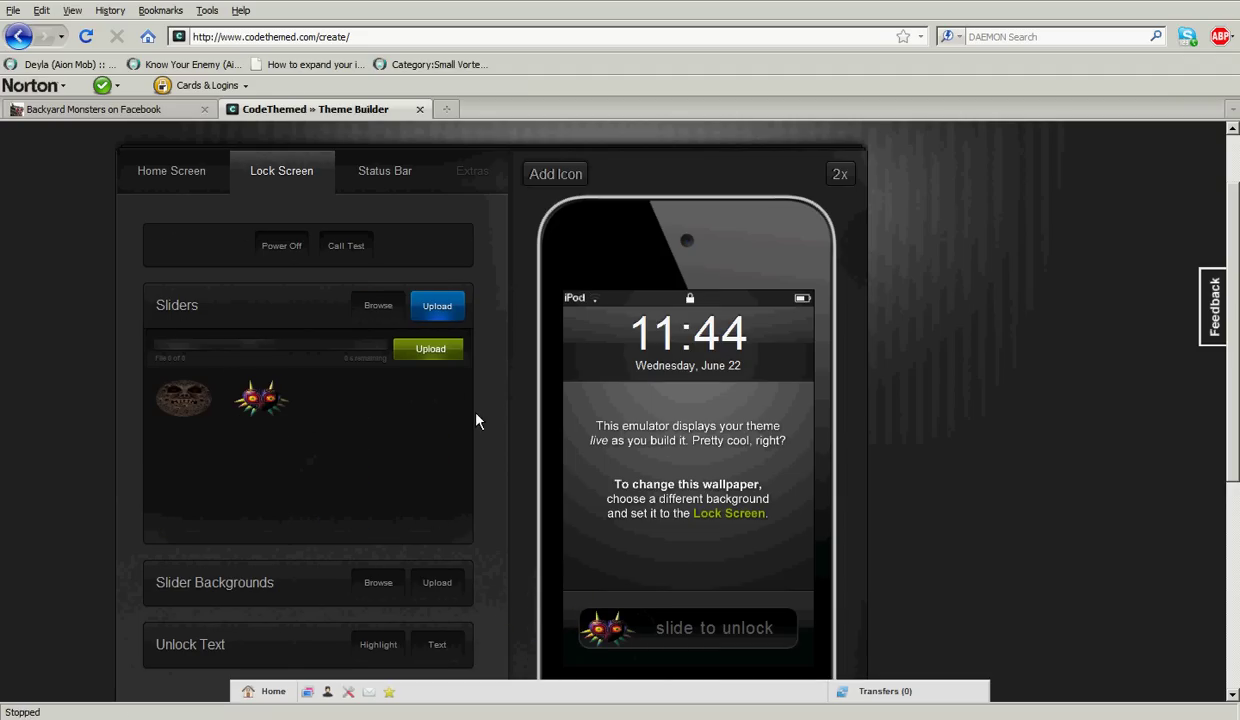
left_click(281, 246)
left_click(603, 630)
Give the lock-screen slider the red background from Slider Backgrounds
scroll(335, 412, "down", 2)
left_click(367, 506)
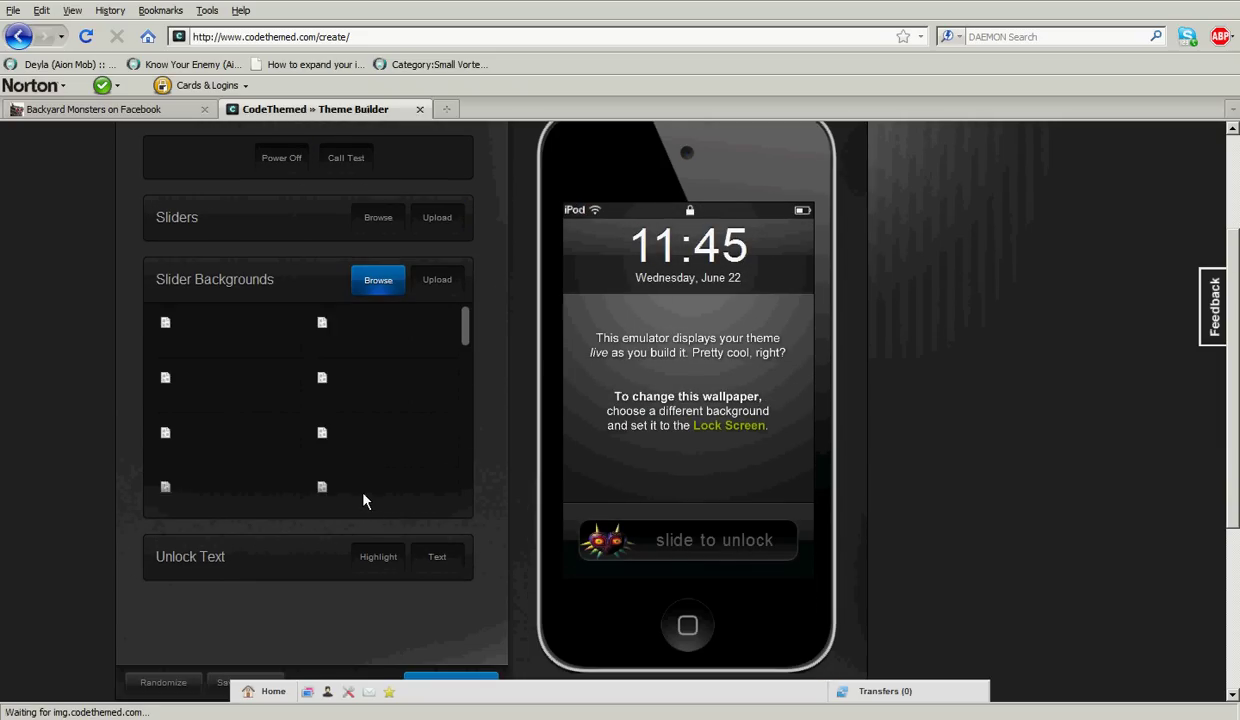
scroll(349, 477, "up", 2)
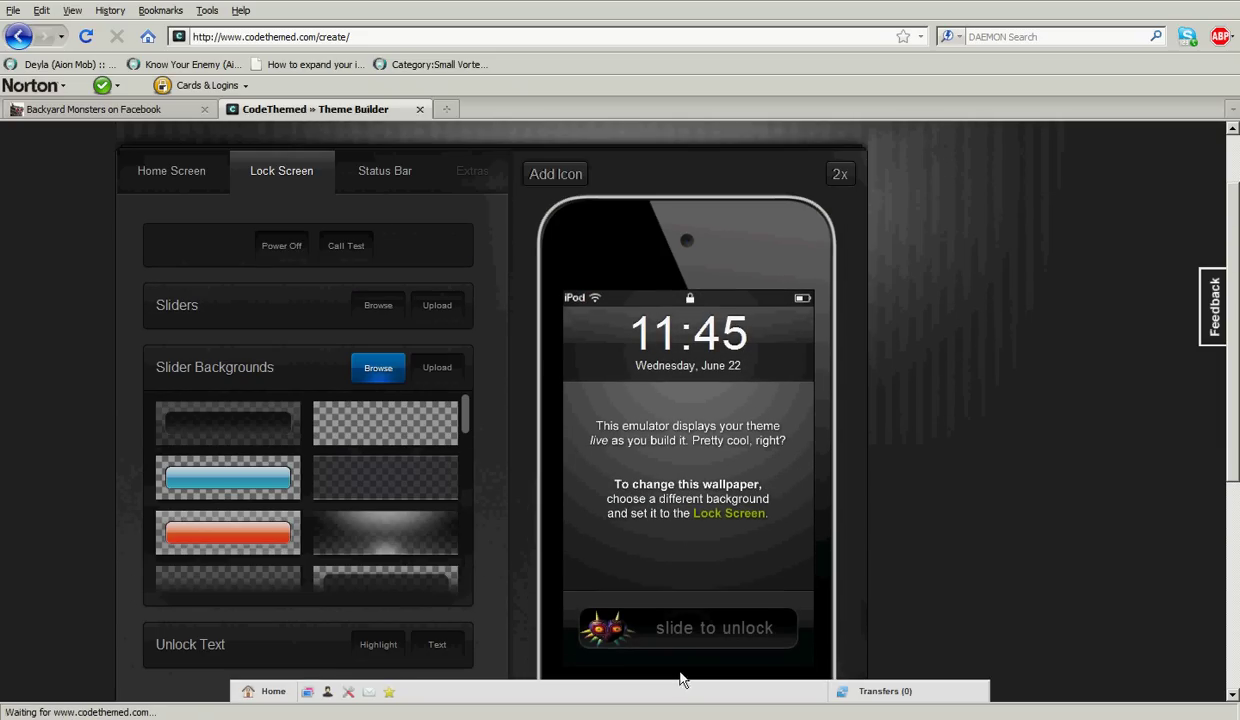
left_click(268, 512)
scroll(455, 500, "down", 2)
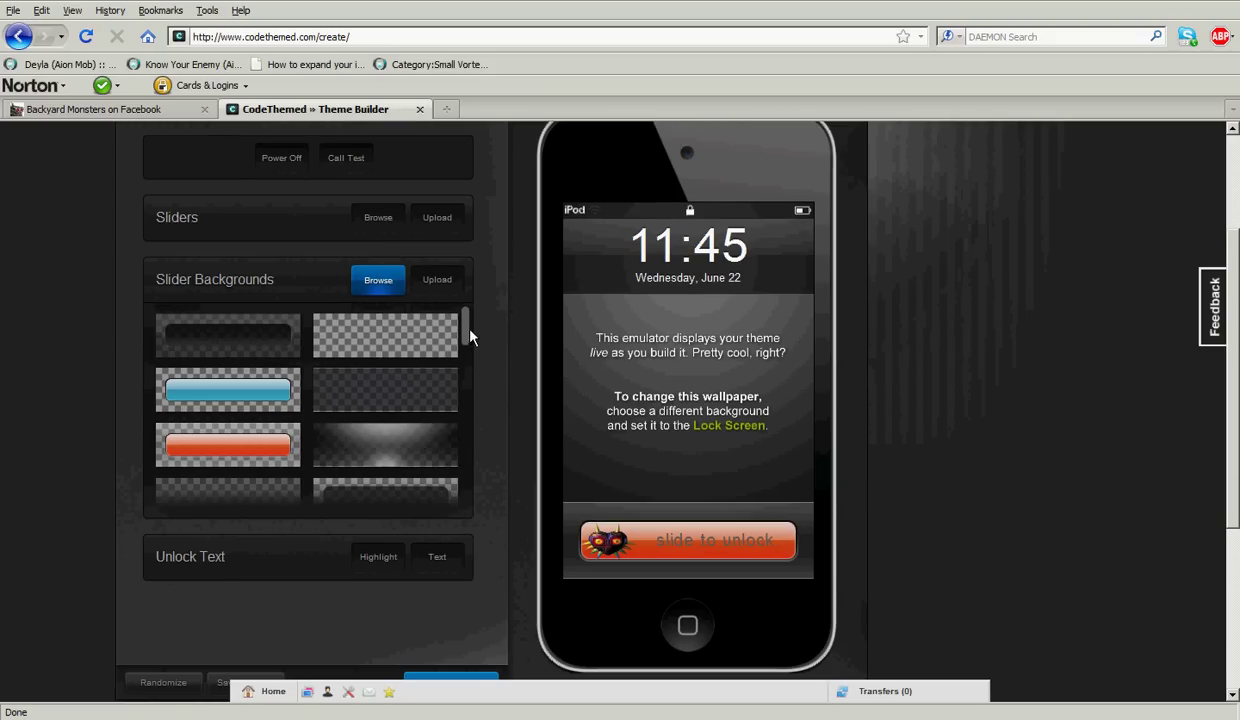
scroll(445, 365, "down", 3)
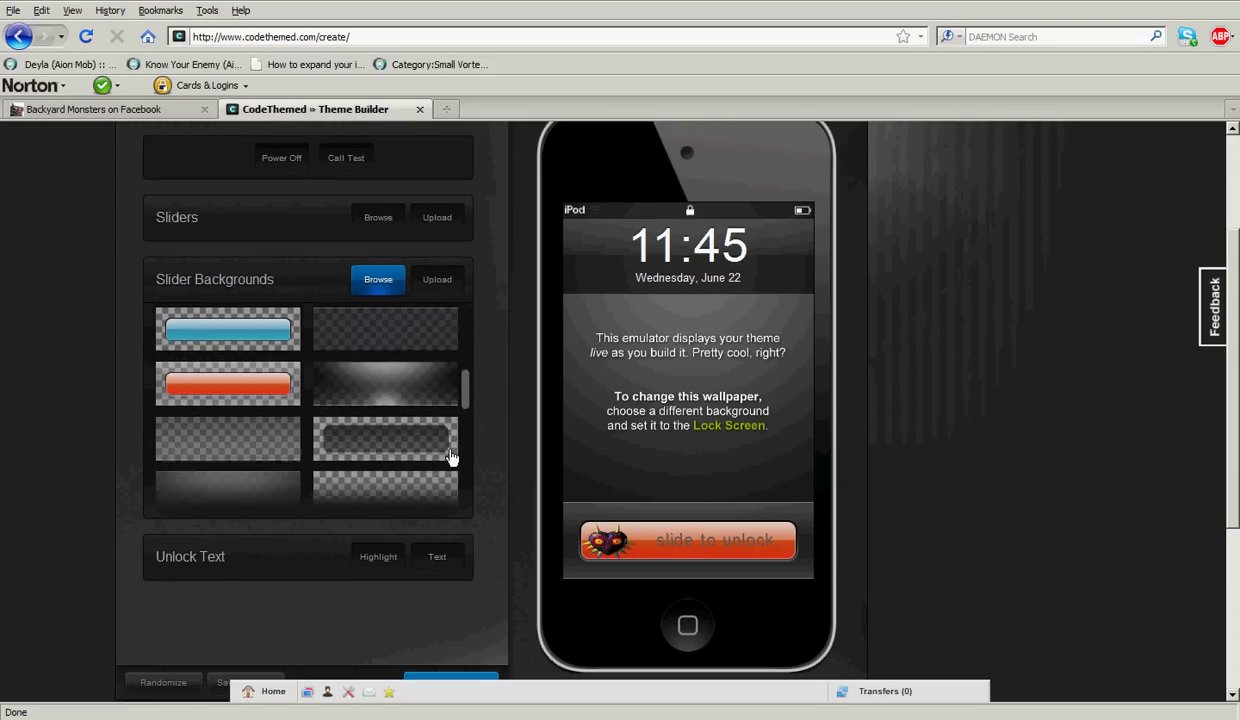
left_click(437, 280)
Replace the 'slide to unlock' text with ':DDDD'
left_click(374, 558)
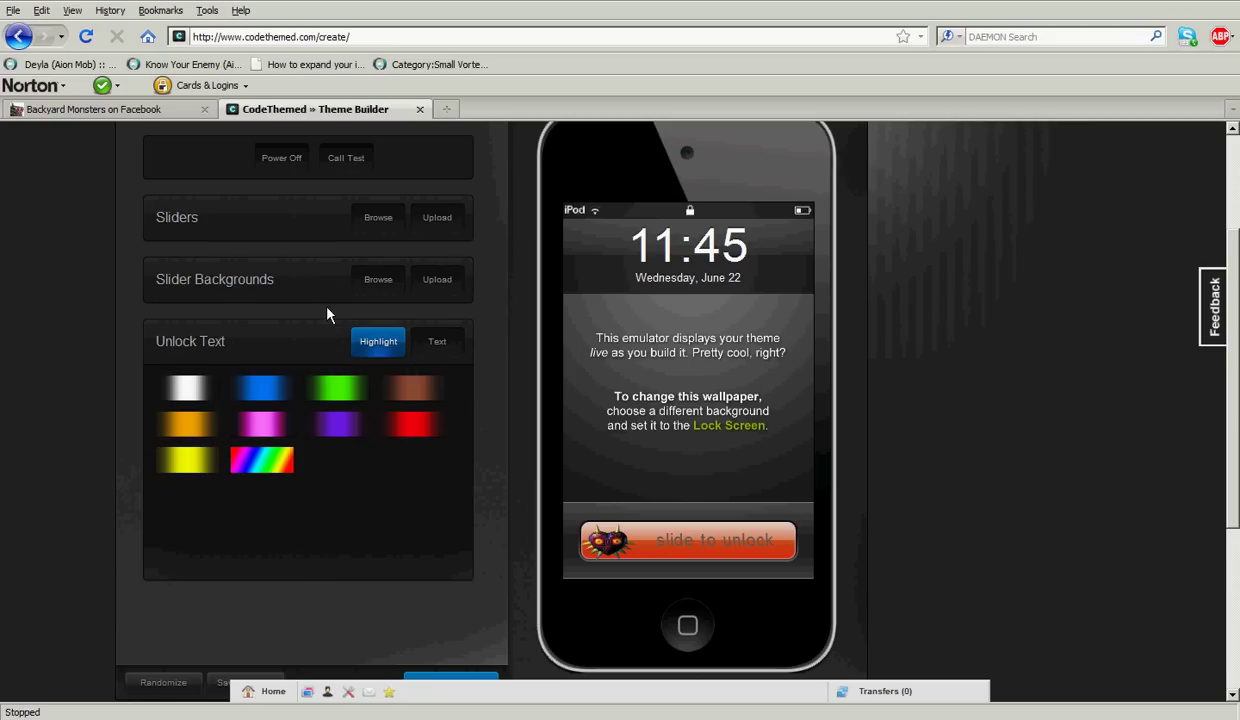
left_click(420, 340)
left_click(435, 397)
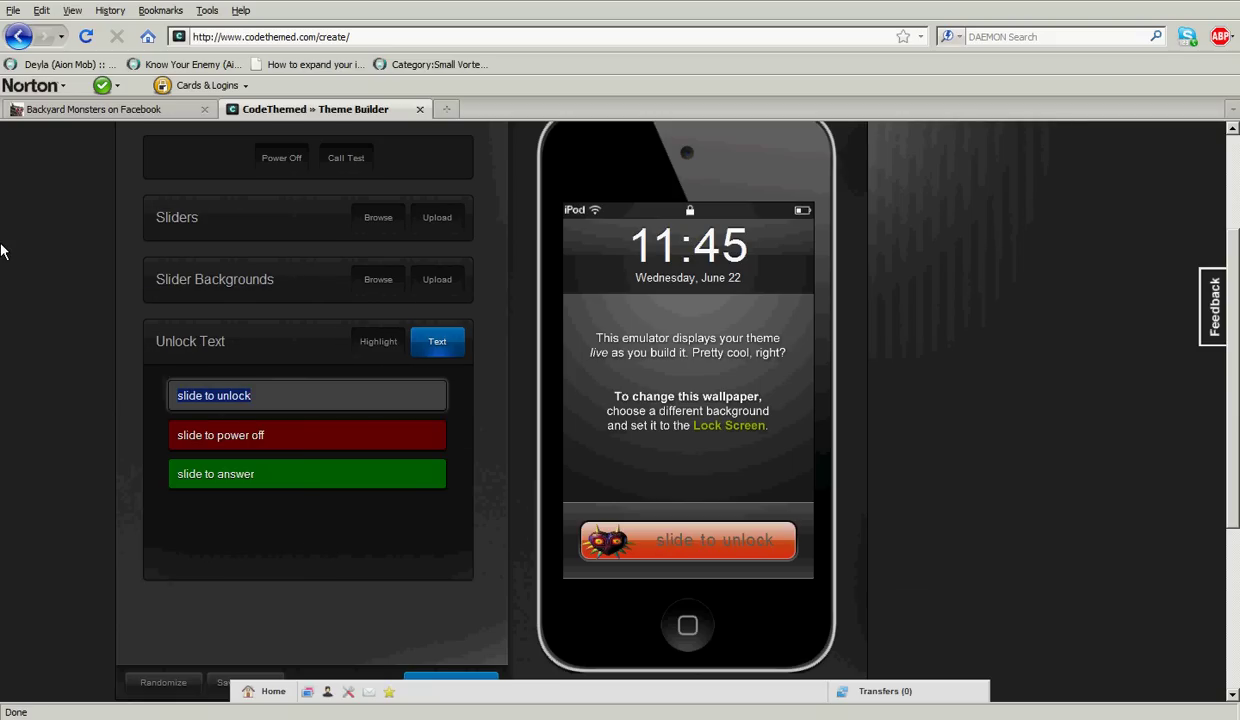
type(":DDDD")
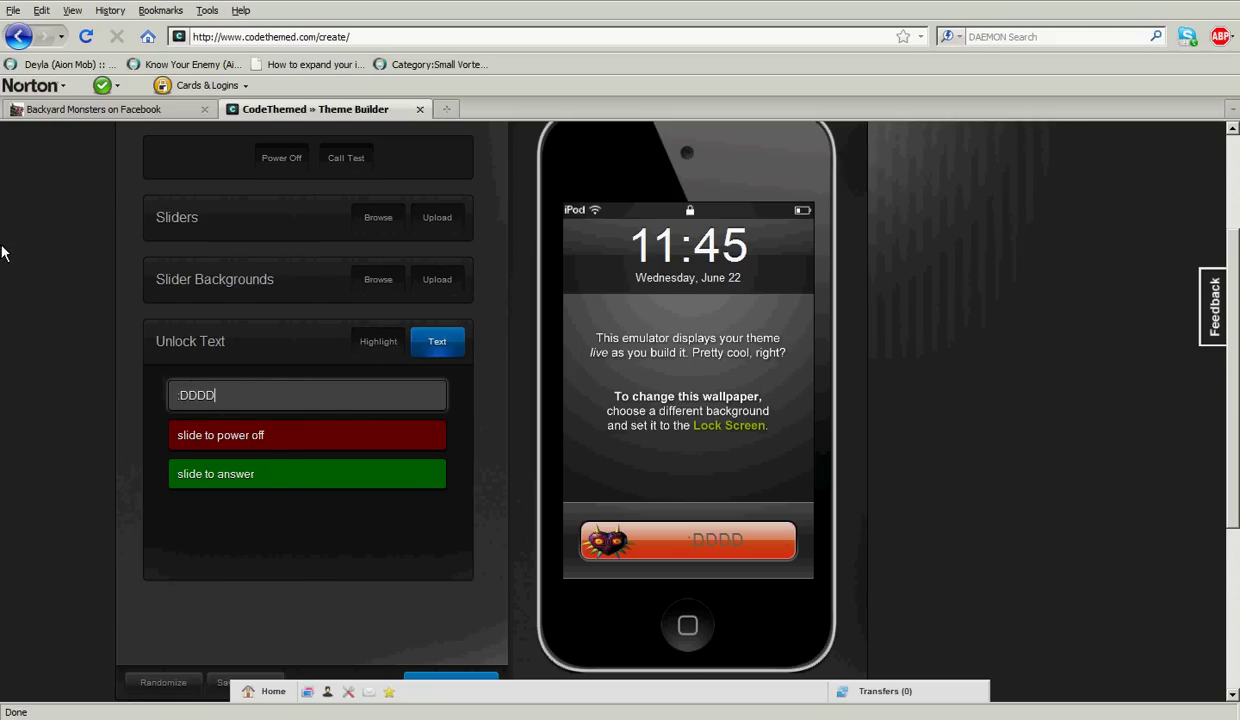
scroll(192, 440, "up", 2)
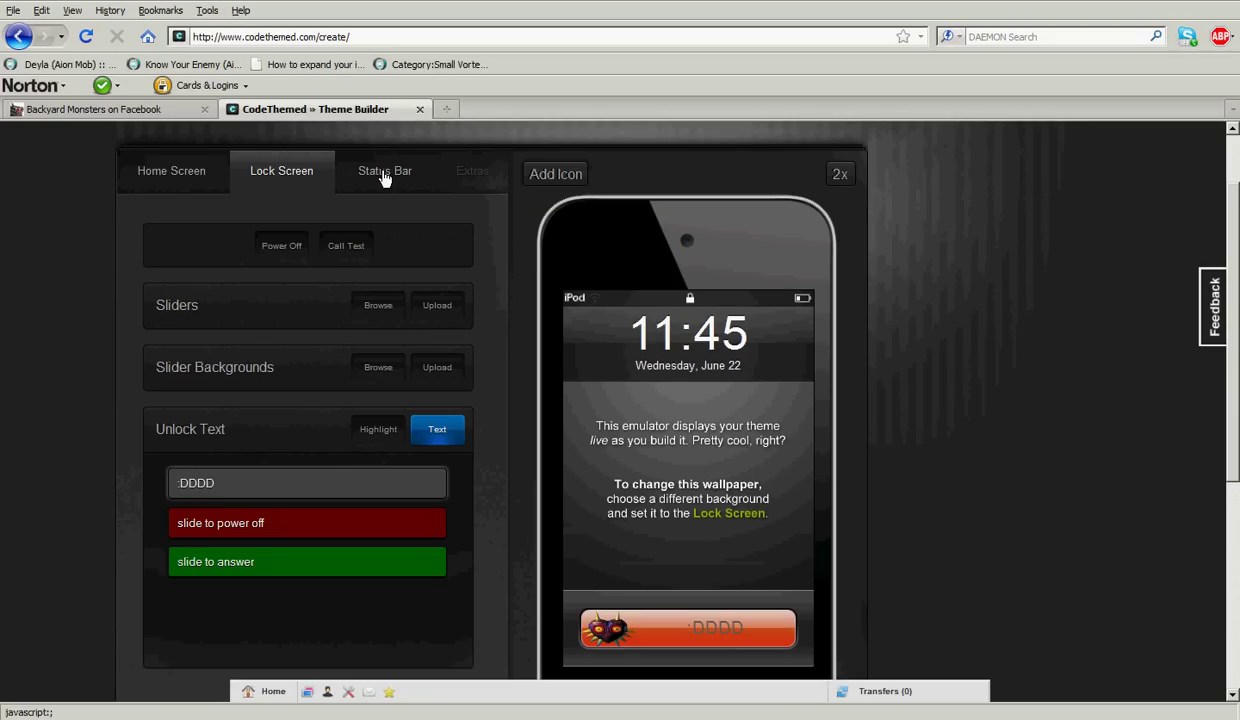
Give the status bar a light grey background and a blue wifi icon
left_click(382, 172)
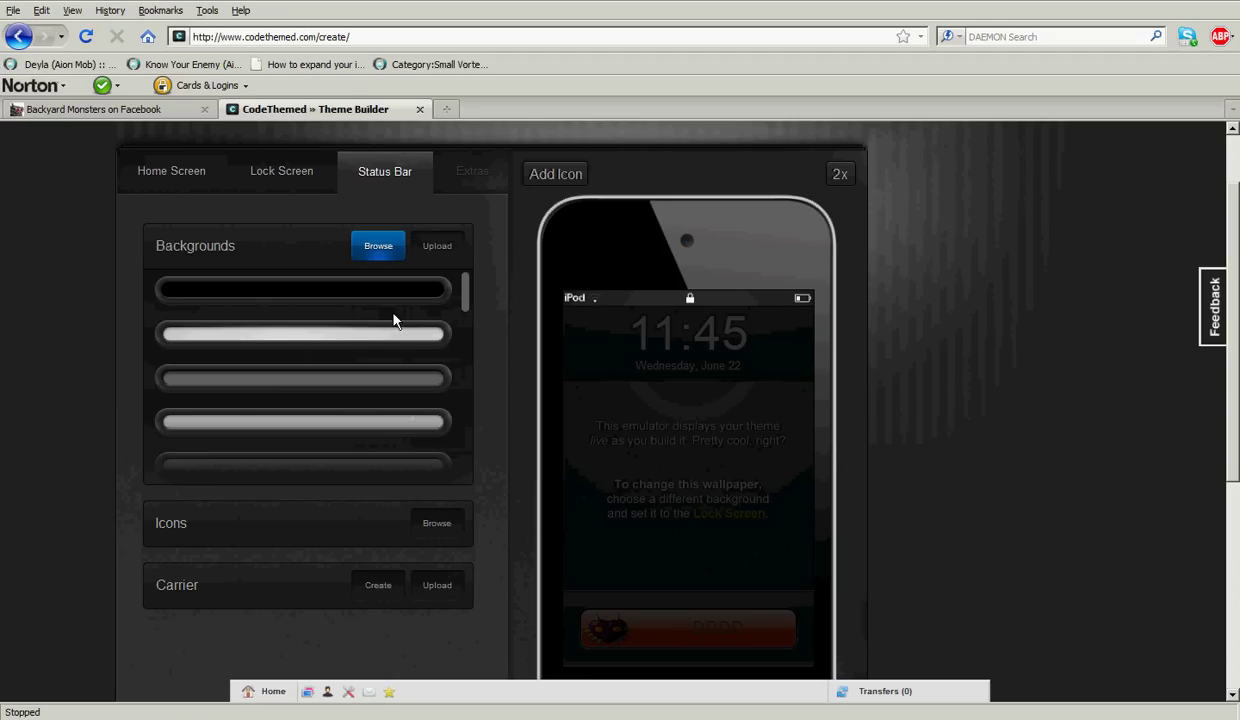
left_click(398, 334)
left_click(377, 291)
left_click(352, 336)
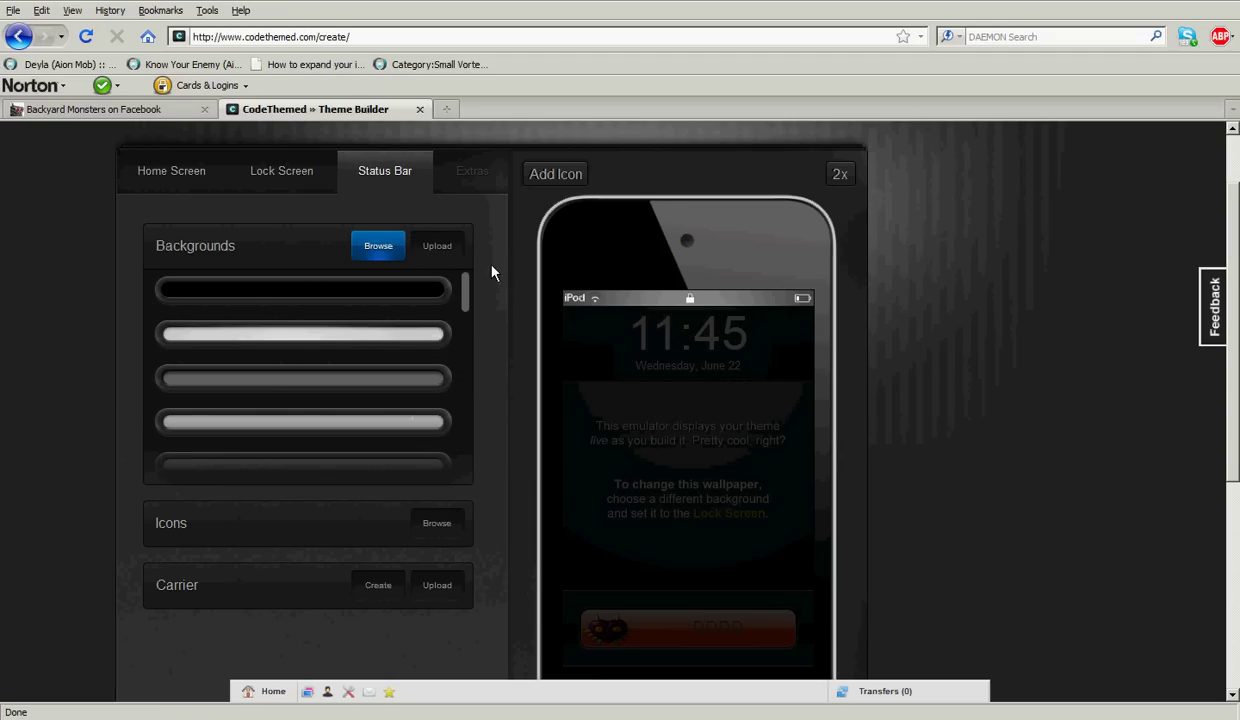
left_click(436, 523)
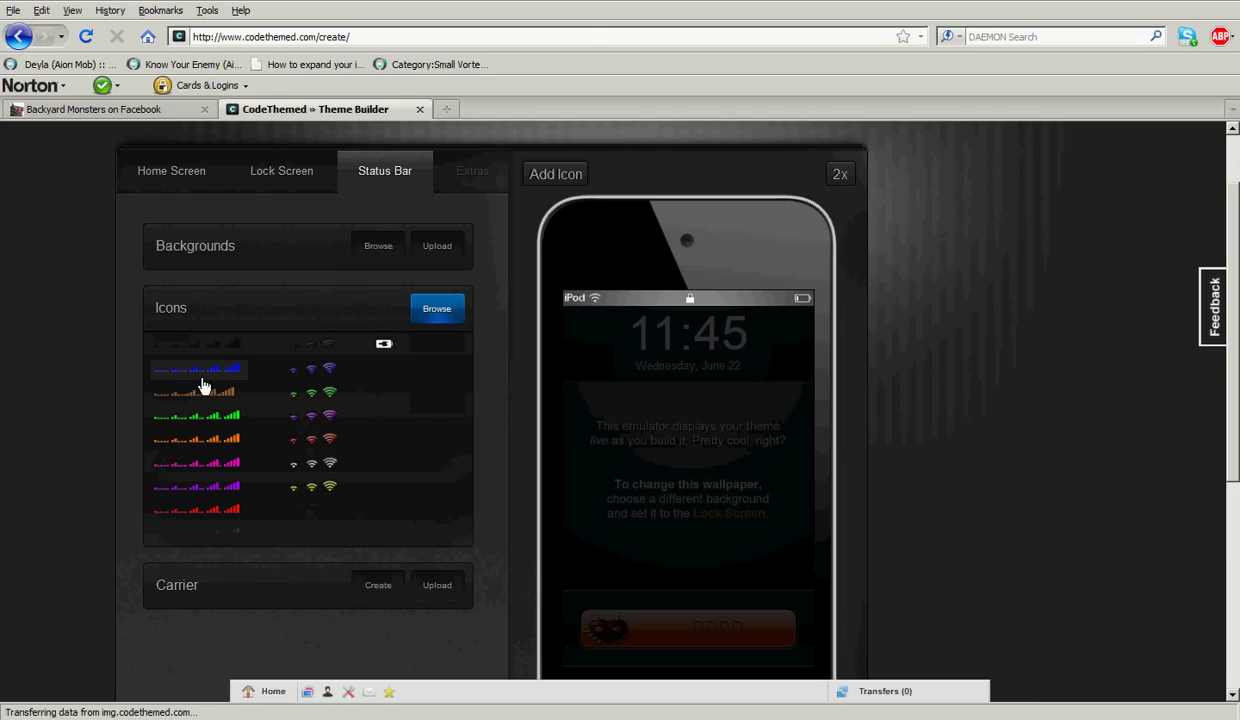
left_click(296, 372)
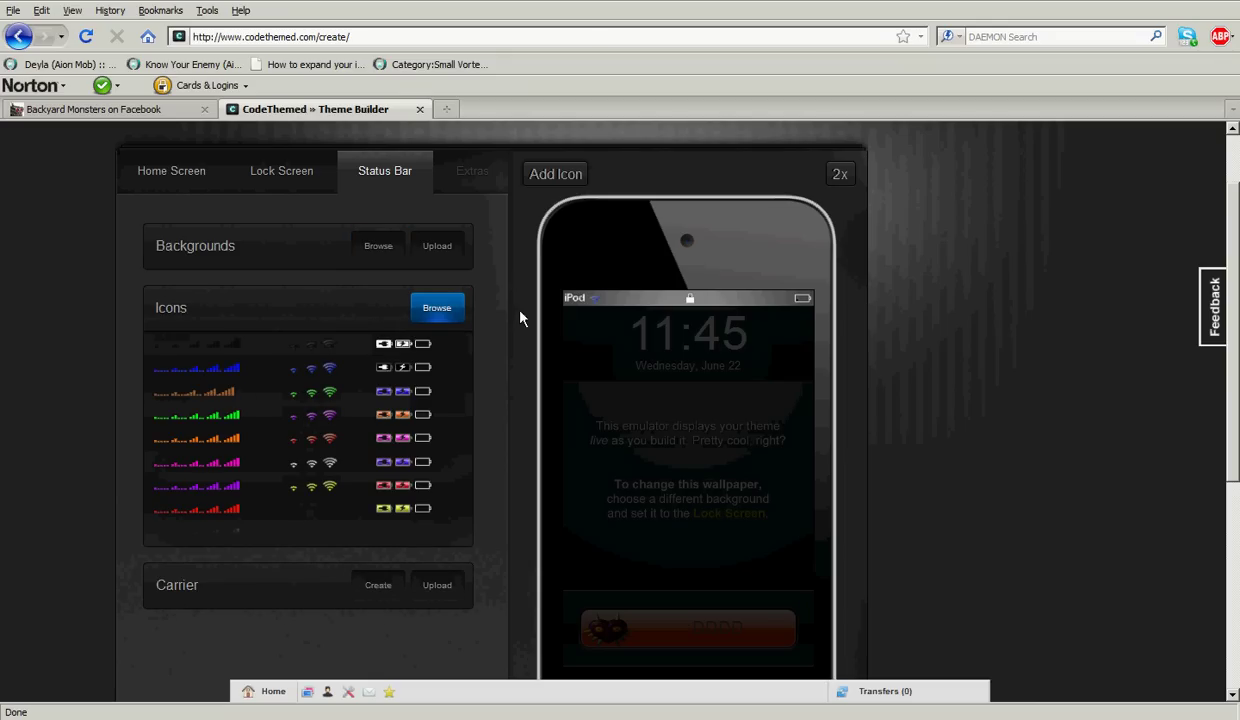
Create a purple 'test theme' carrier name and set it as the carrier
left_click(437, 585)
left_click(377, 372)
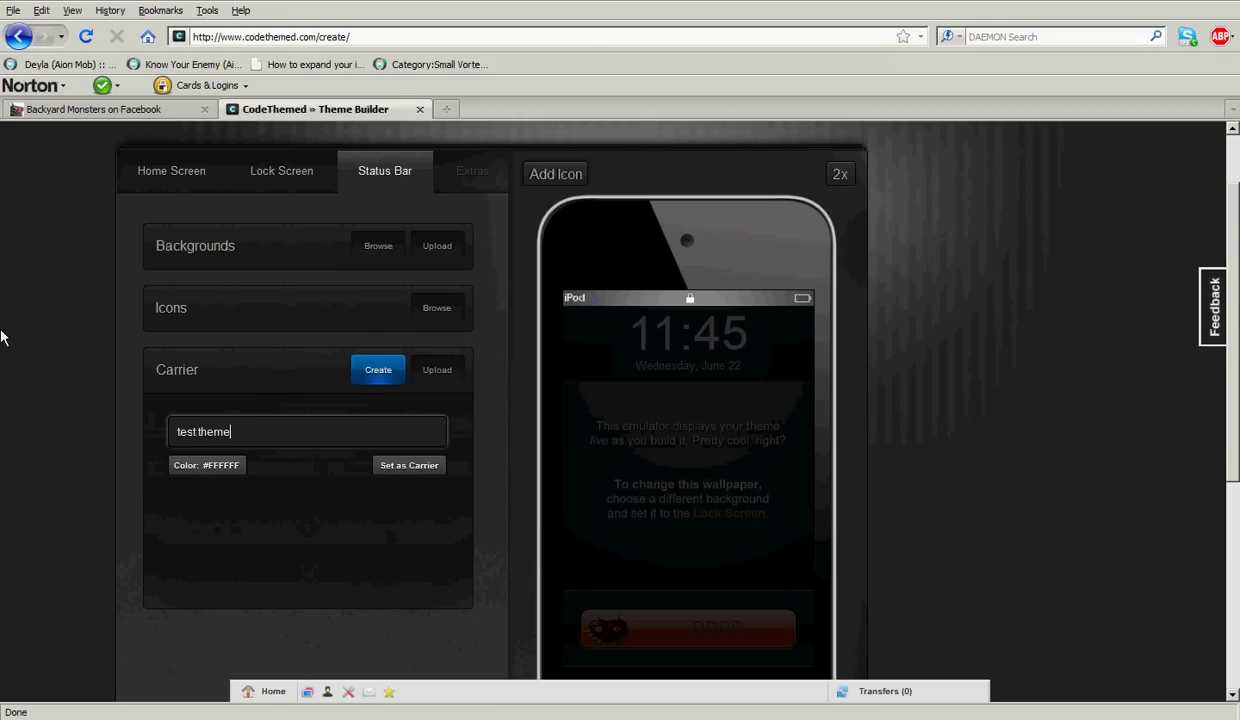
left_click(195, 468)
mouse_move(257, 523)
left_mouse_down()
mouse_move(274, 534)
mouse_move(267, 542)
left_mouse_up()
left_click(393, 467)
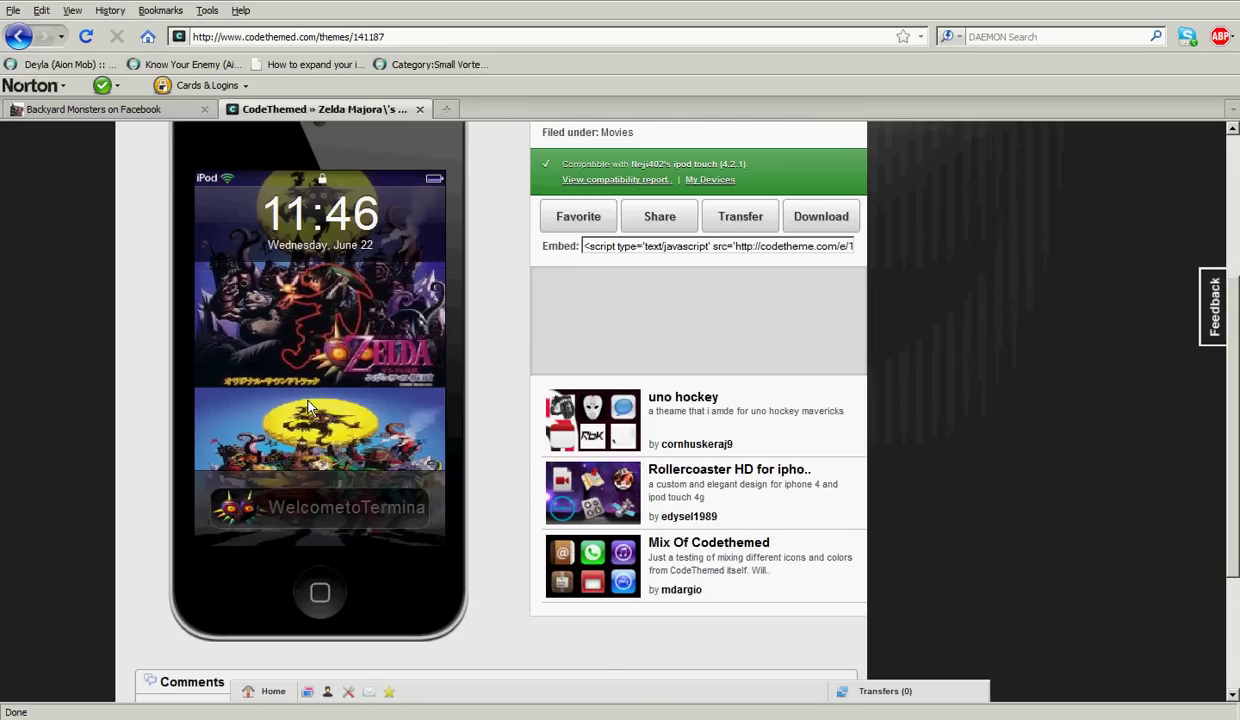
Unlock the Zelda Majora's Mask theme preview and flip to the second home page and back
scroll(309, 407, "up", 2)
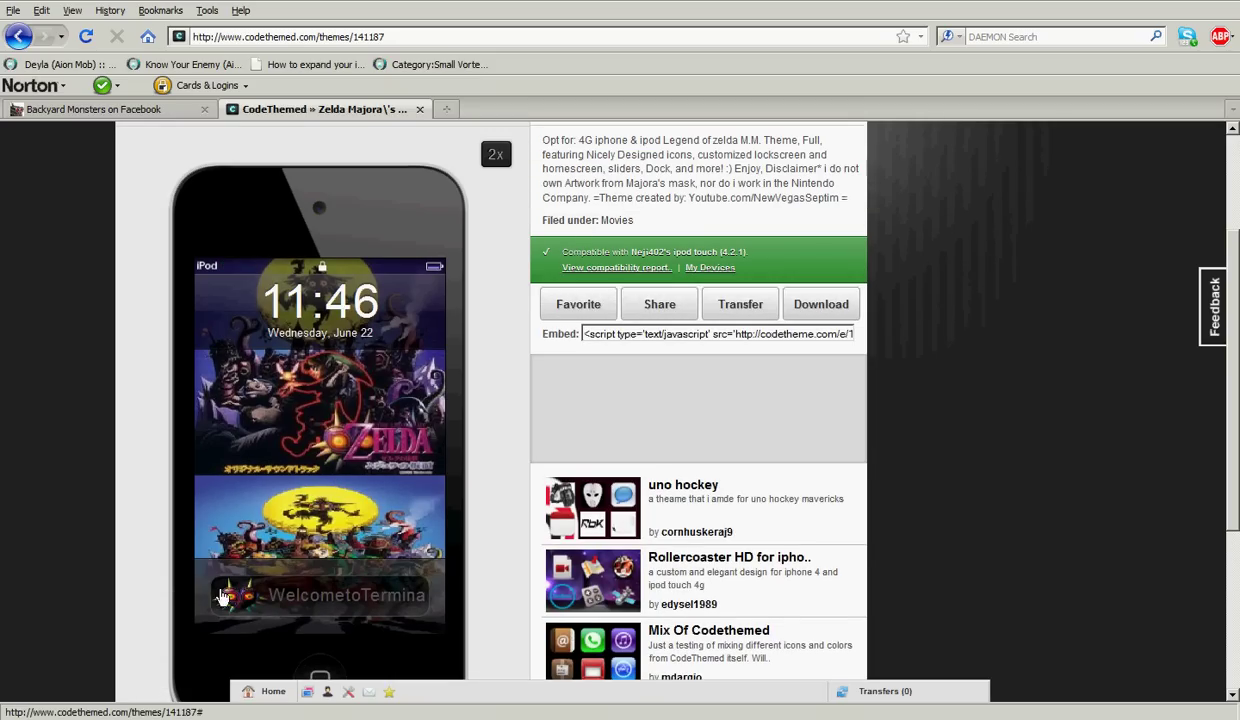
left_click_drag(212, 578, 425, 600)
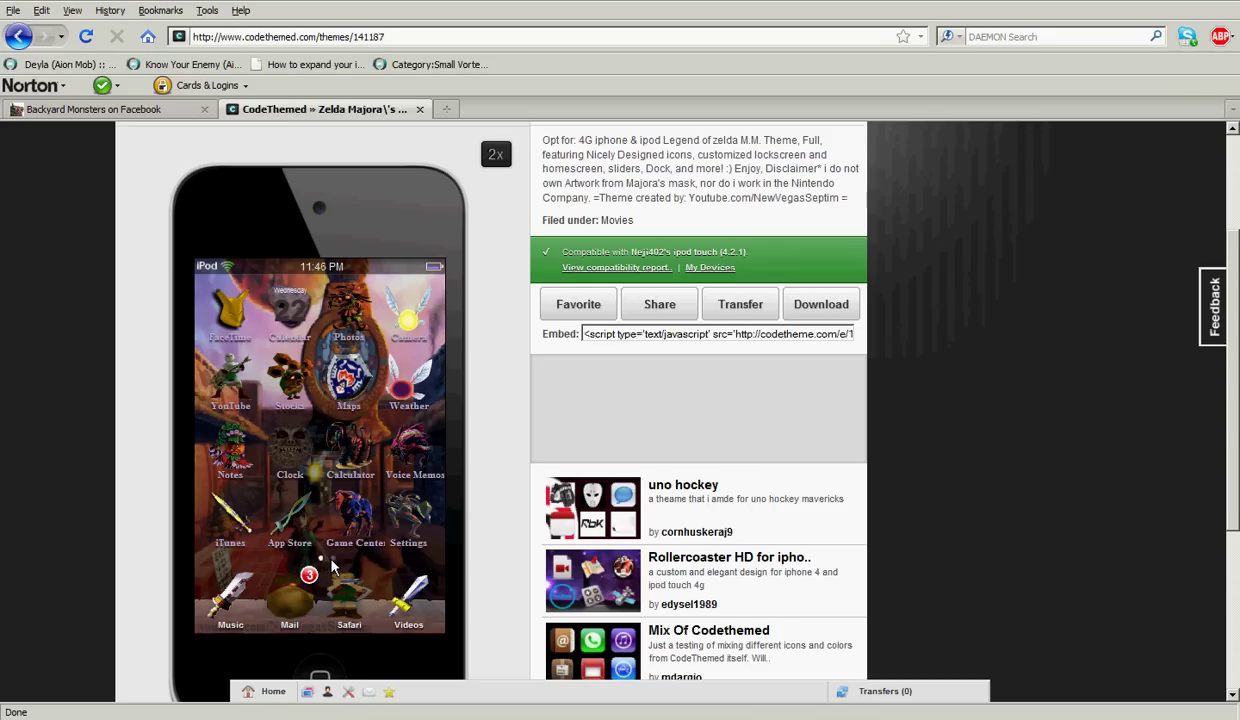
left_click(333, 564)
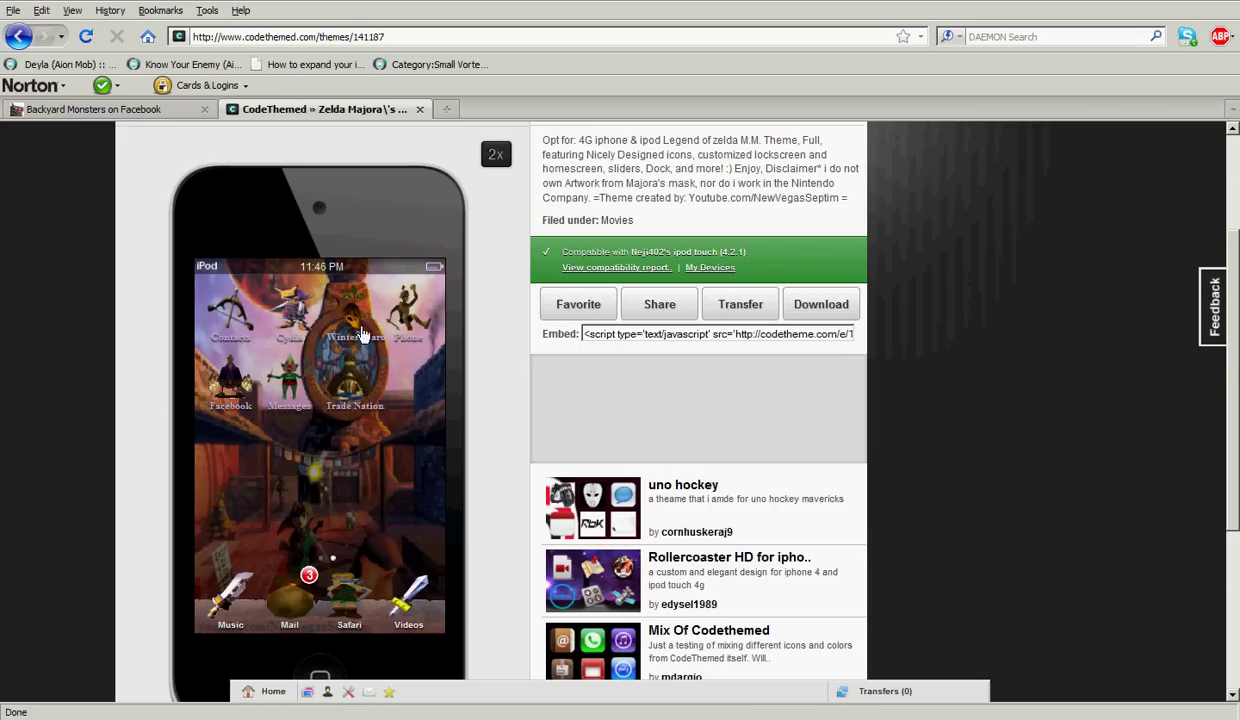
left_click(334, 566)
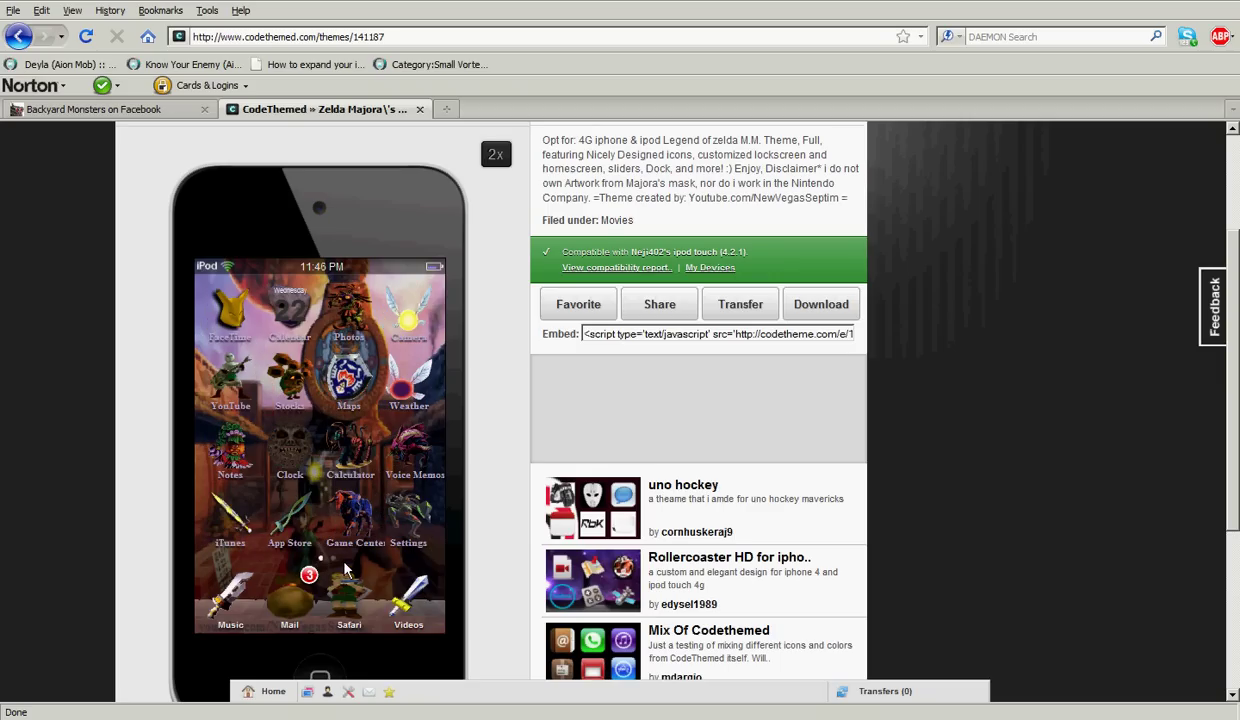
scroll(365, 579, "down", 2)
scroll(362, 579, "up", 2)
scroll(406, 348, "down", 2)
scroll(406, 348, "up", 2)
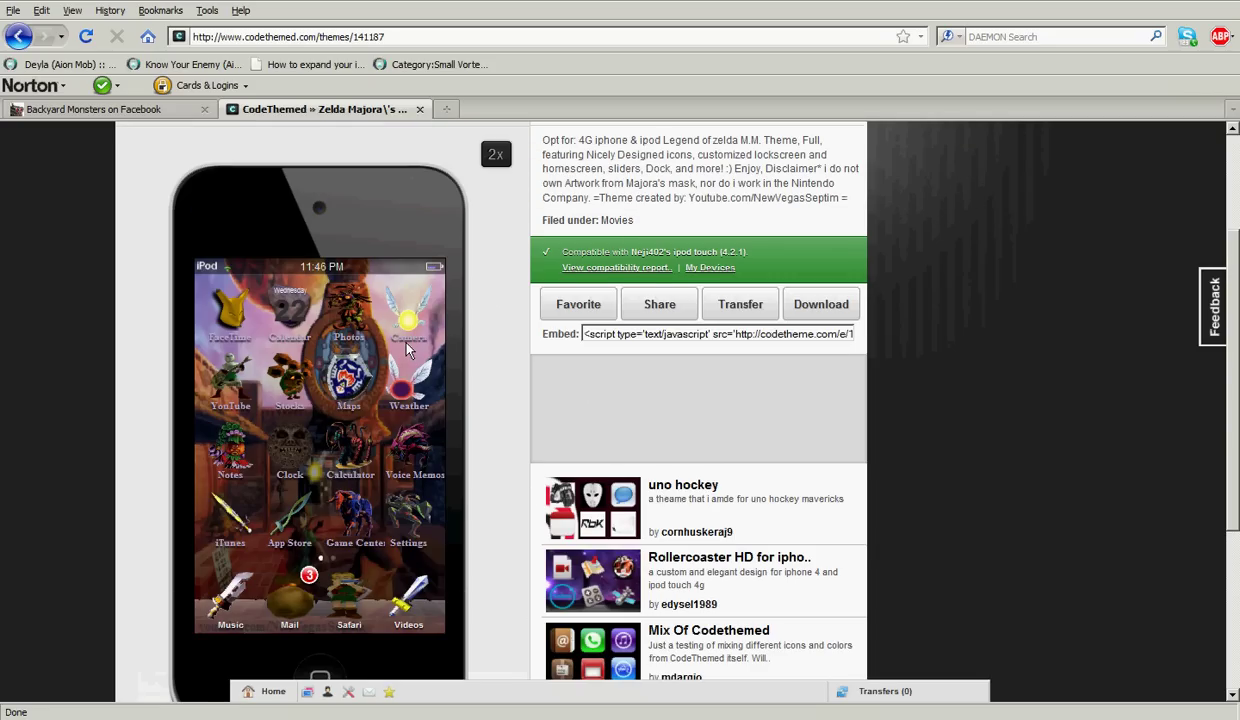